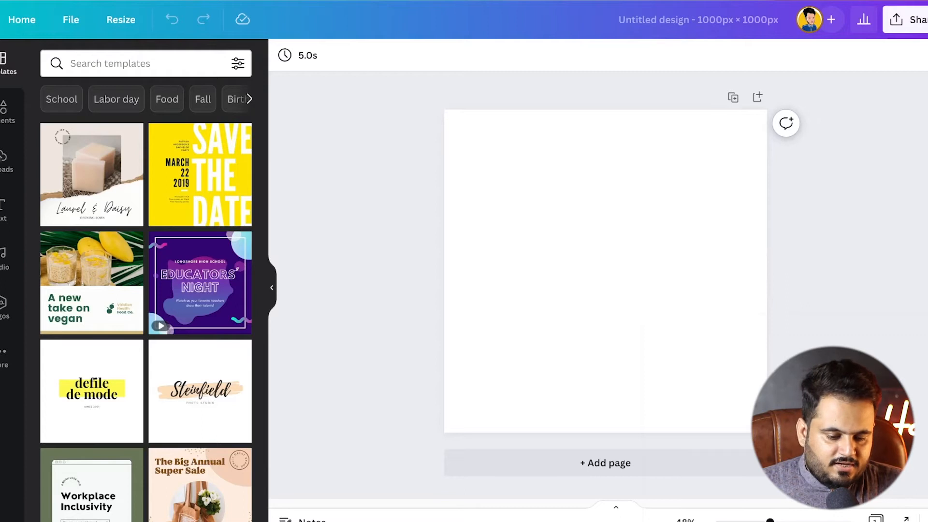
Fill the blank page's background with the default yellow and shift it to a deeper, more saturated golden yellow.
left_click(4, 162)
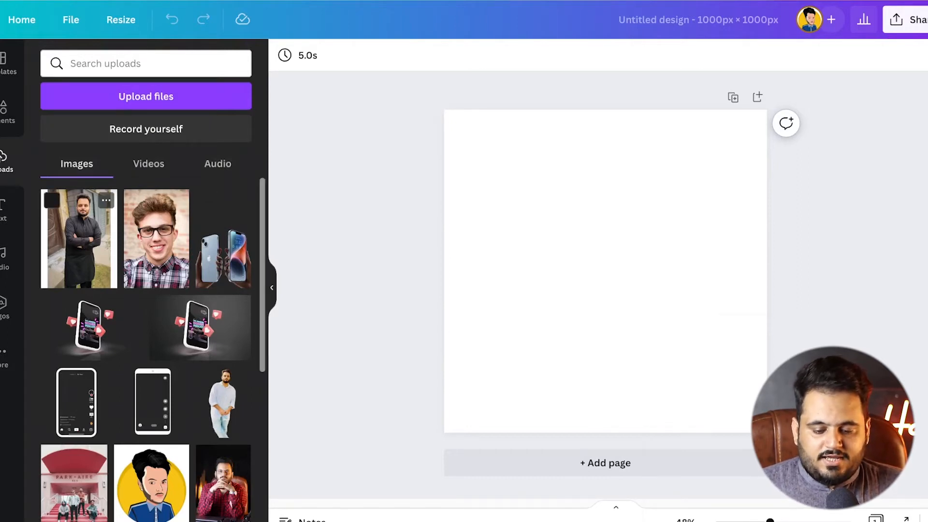
left_click(597, 243)
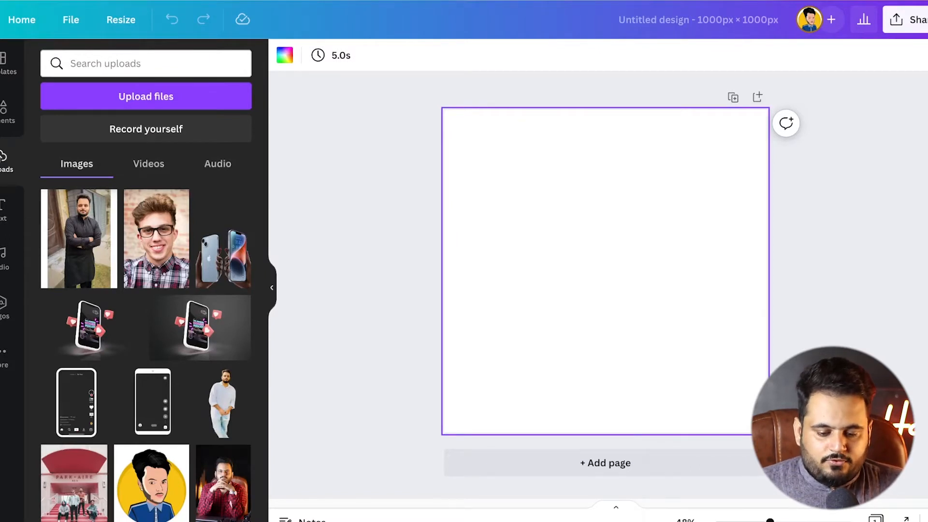
left_click(284, 55)
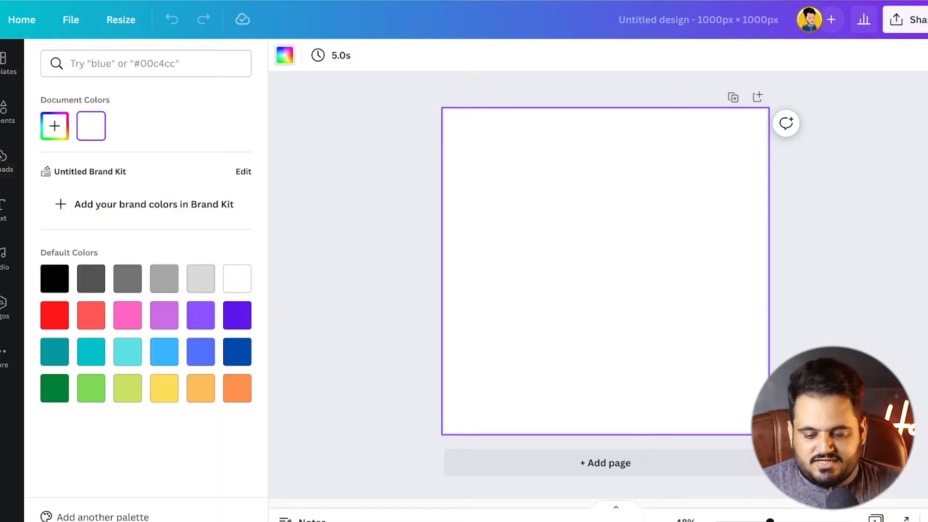
left_click(164, 388)
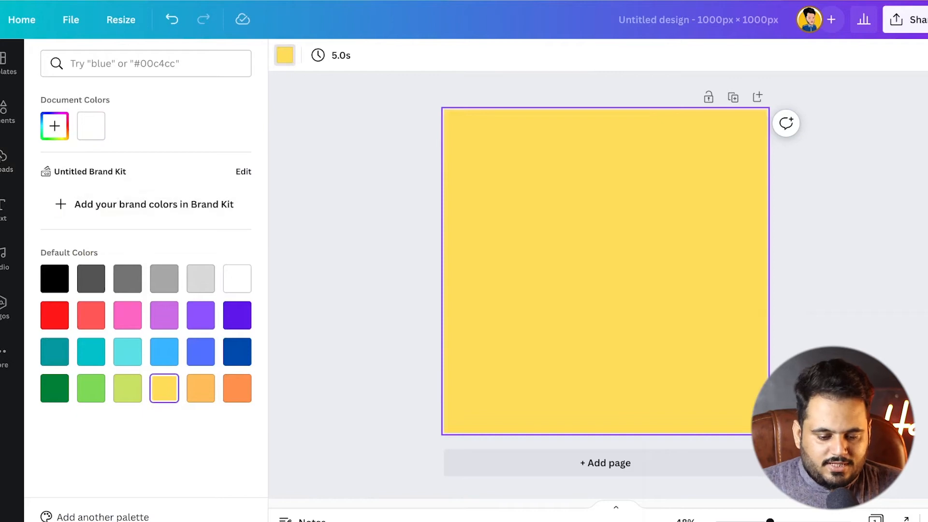
left_click(55, 126)
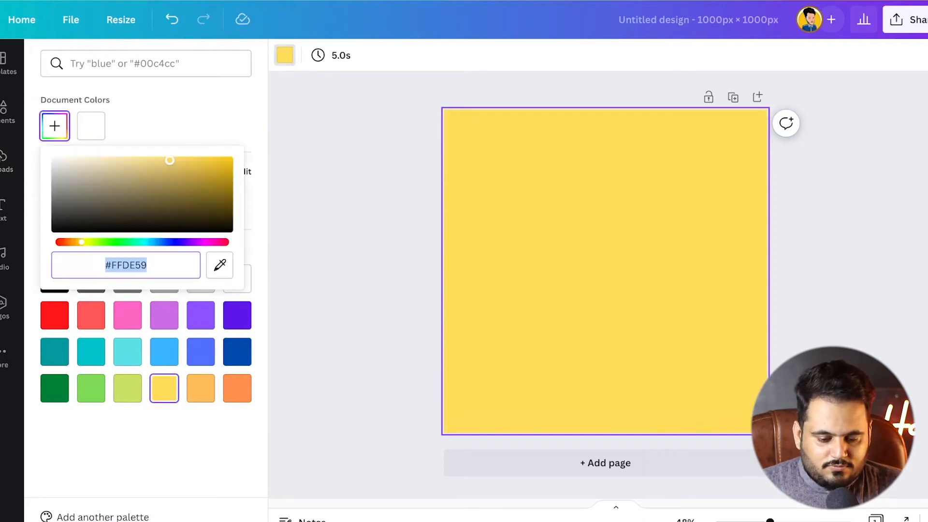
left_click_drag(170, 160, 195, 159)
left_click(358, 203)
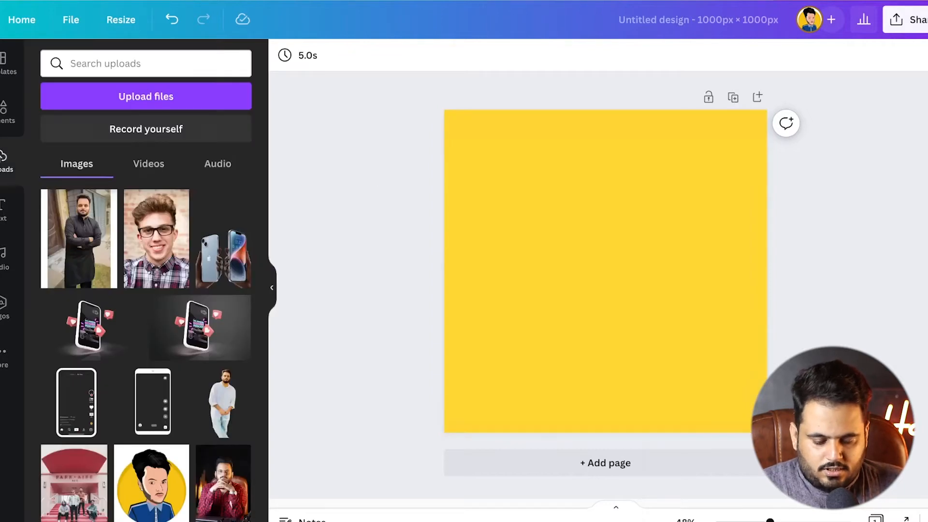
Place the uploaded photo of the man in the black kurta on the page and enlarge it to a head-and-torso framing.
left_click(79, 238)
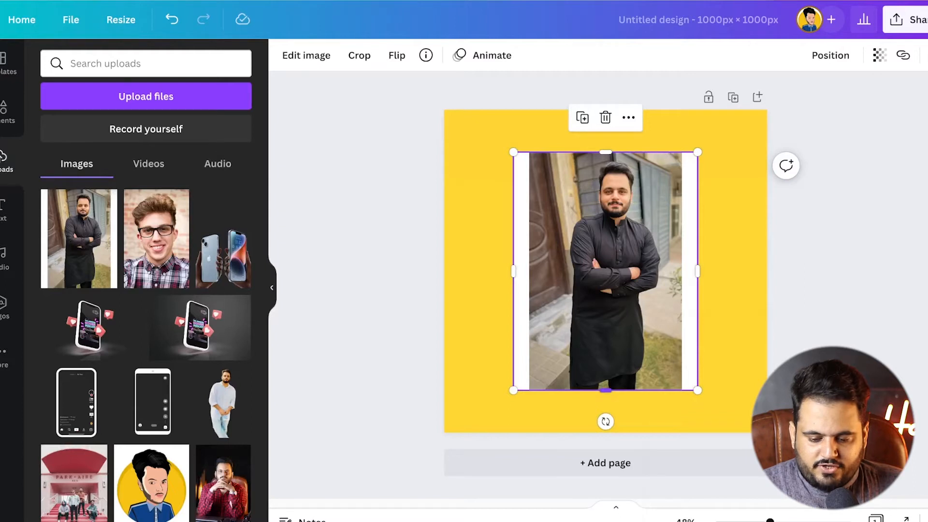
left_click_drag(513, 390, 484, 429)
left_click_drag(697, 152, 793, 68)
left_click_drag(483, 429, 389, 521)
left_click_drag(575, 271, 572, 380)
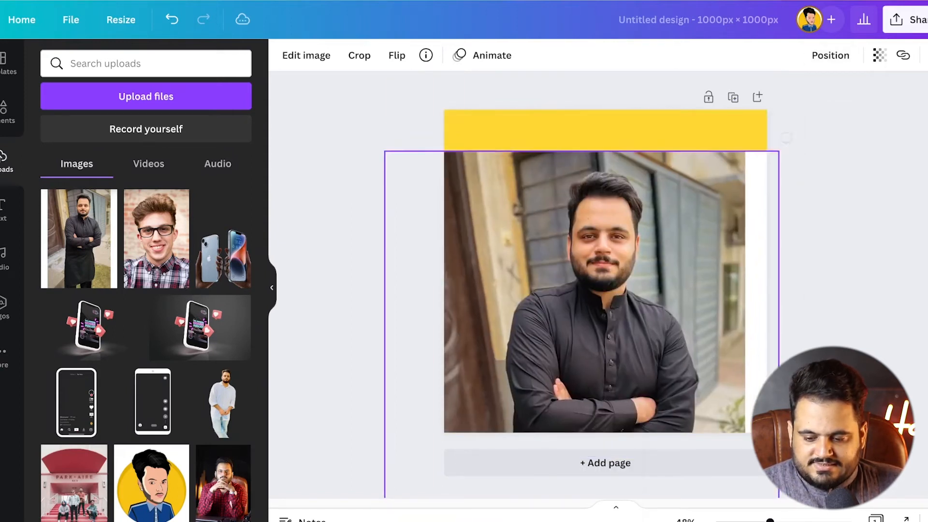
left_click_drag(778, 152, 825, 99)
Remove the photo's background, then enlarge the cut-out and reposition it over the yellow page.
left_click(306, 55)
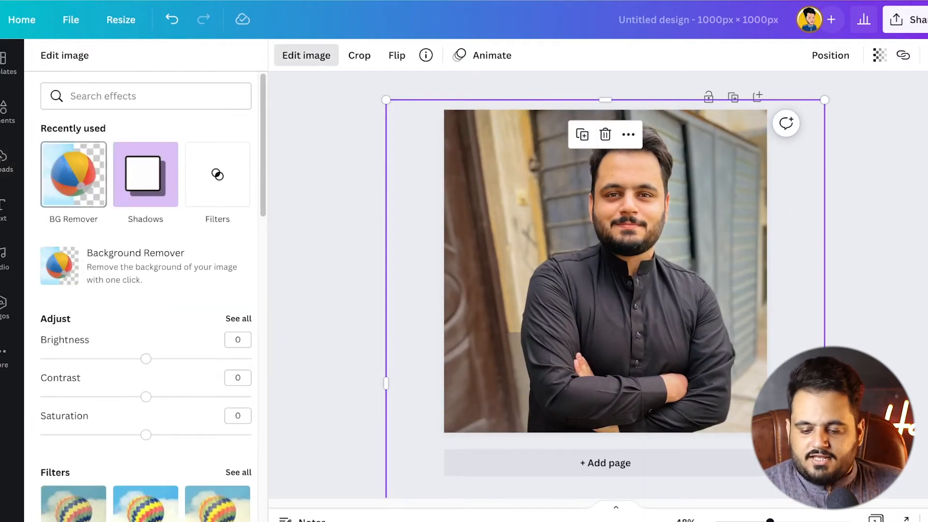
left_click(116, 266)
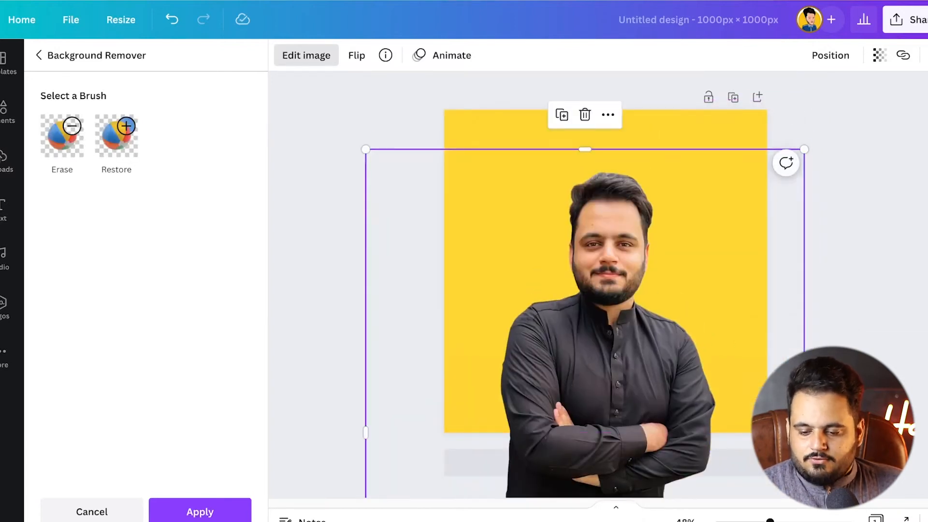
left_click_drag(803, 149, 905, 22)
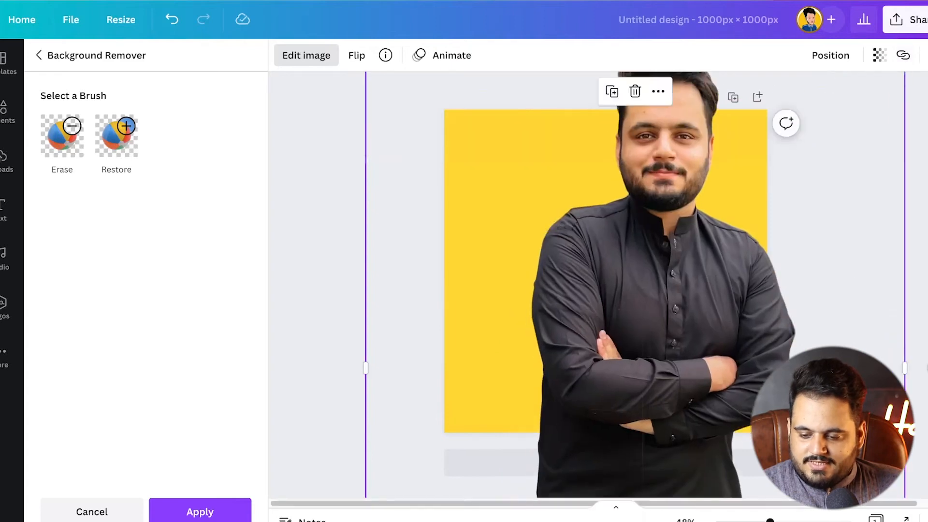
left_click_drag(665, 227, 628, 339)
left_click_drag(869, 130, 926, 39)
left_click_drag(672, 212, 605, 296)
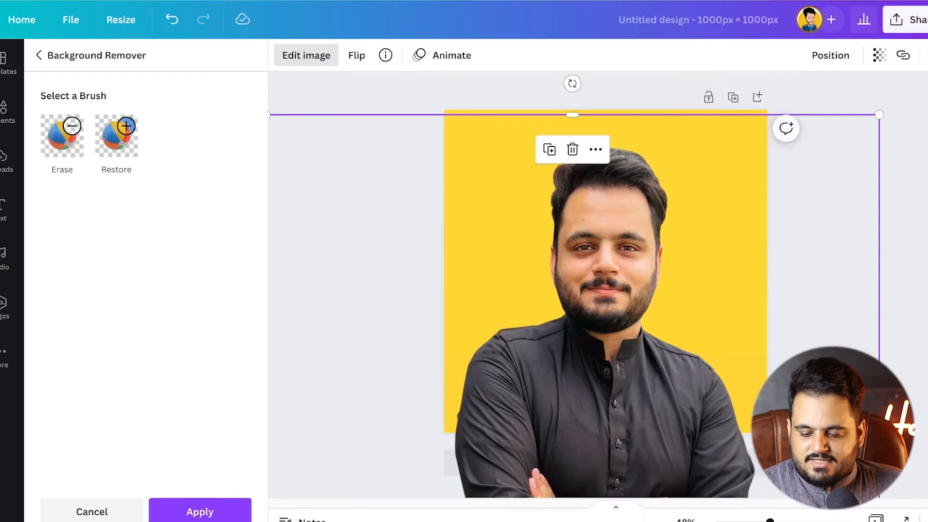
Enlarge and centre the cut-out so the shoulders span nearly the full page width, and apply the background removal.
left_click_drag(879, 115, 924, 51)
left_click_drag(638, 261, 618, 325)
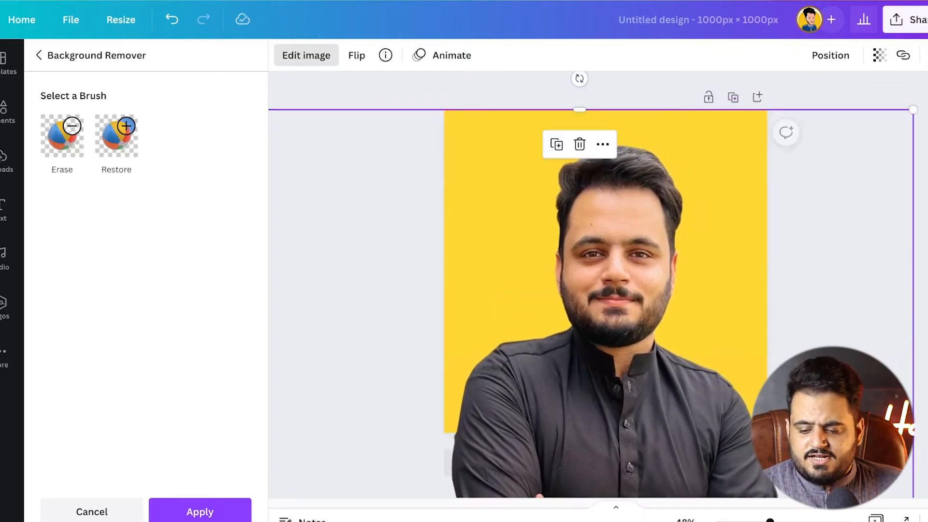
left_click_drag(913, 109, 927, 64)
left_click_drag(633, 271, 614, 300)
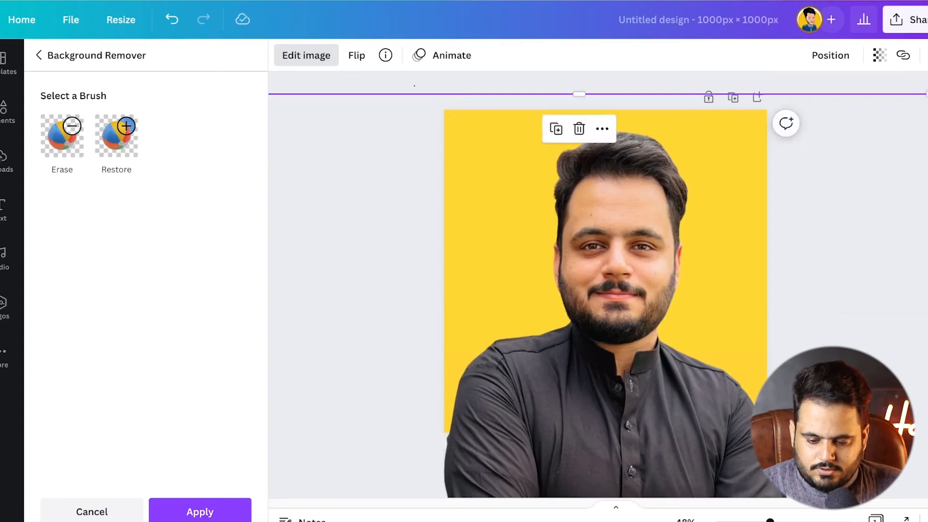
left_click(200, 511)
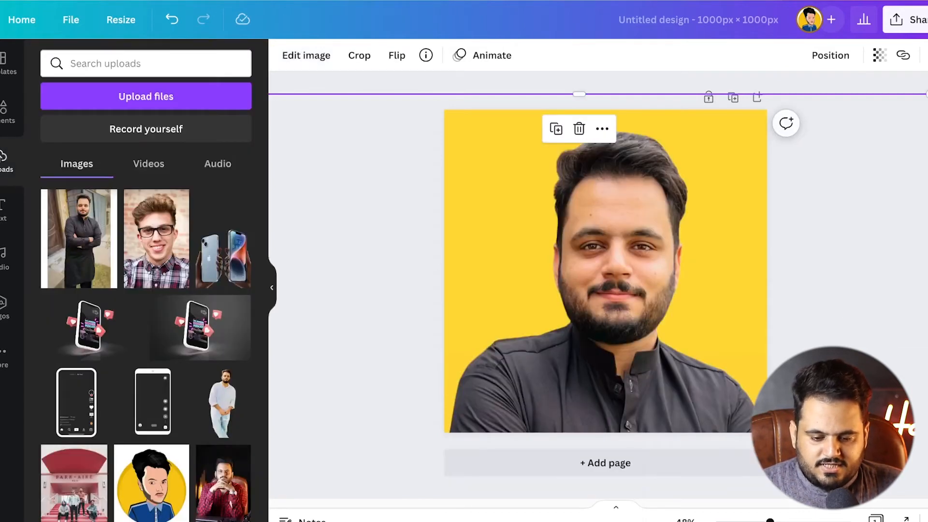
Try the Greyscale and Street filters on the portrait.
left_click(306, 55)
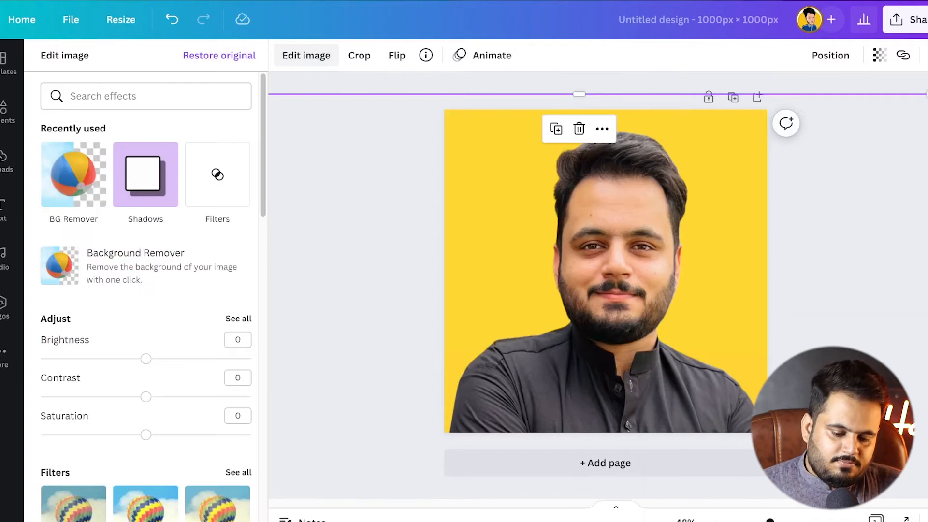
left_click(217, 174)
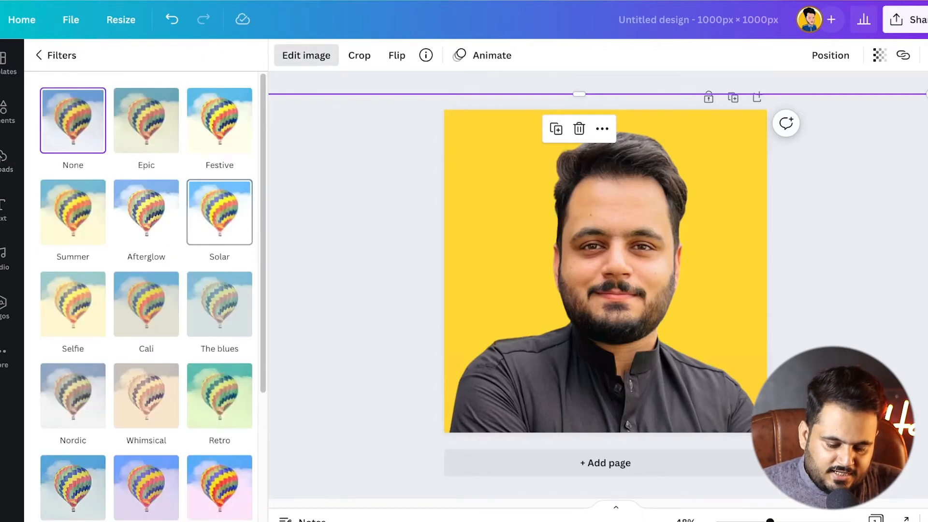
scroll(145, 295, "down", 4)
left_click(73, 467)
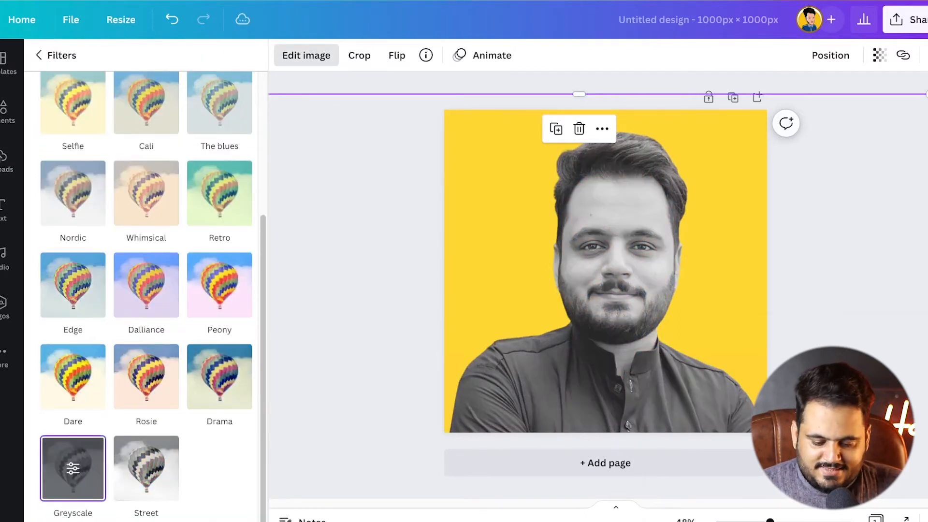
left_click(146, 467)
left_click(73, 467)
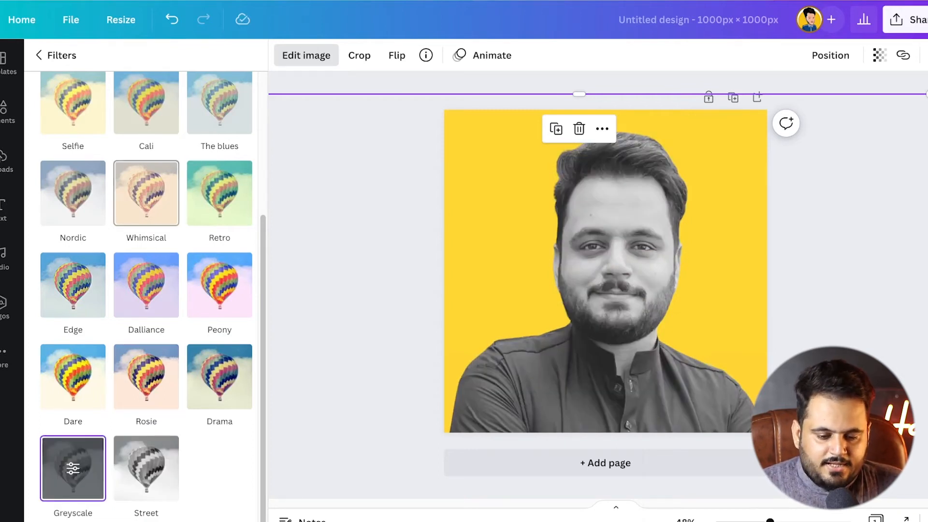
scroll(73, 145, "up", 3)
scroll(73, 141, "up", 2)
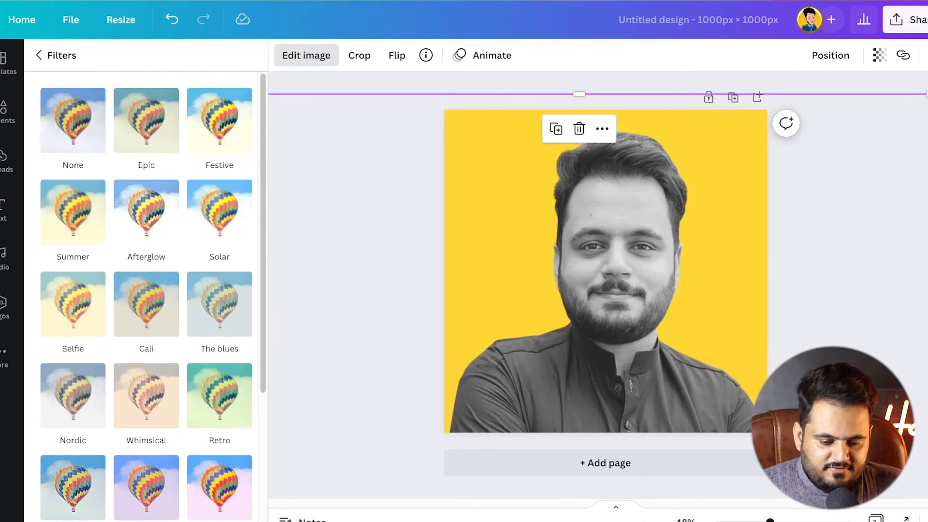
left_click(40, 55)
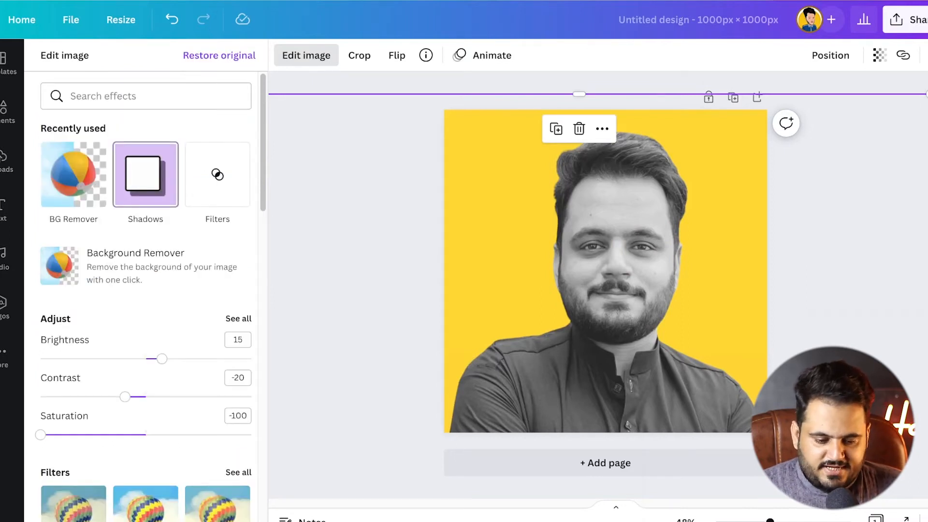
left_click(146, 174)
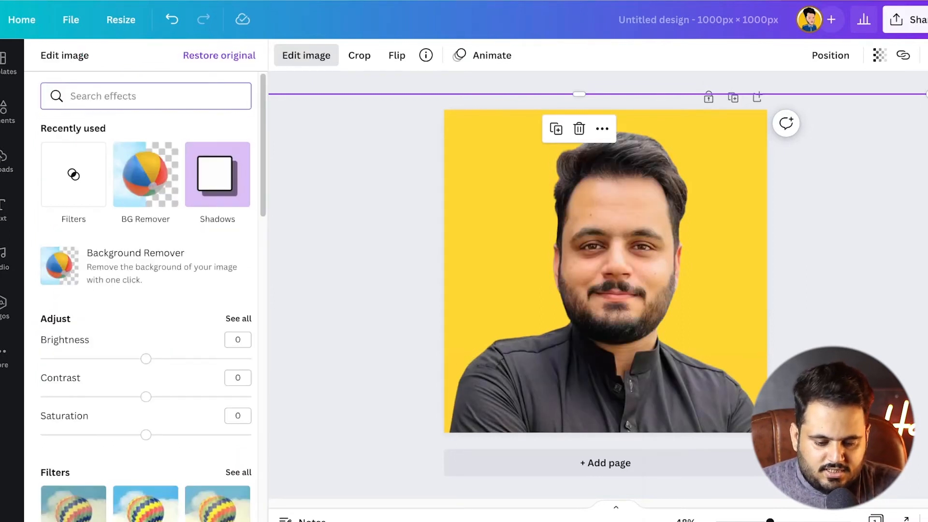
Add a Glow shadow to the portrait cut-out and set its colour to white.
left_click(217, 174)
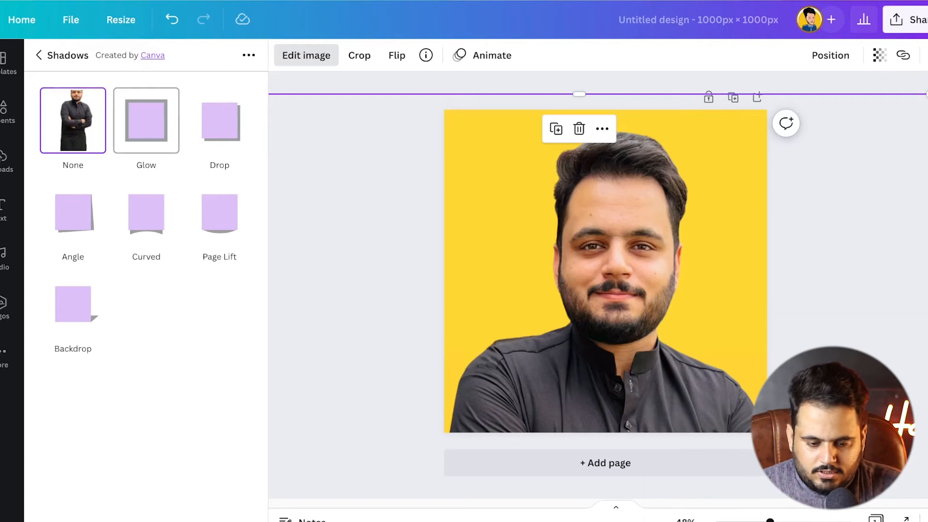
left_click(146, 121)
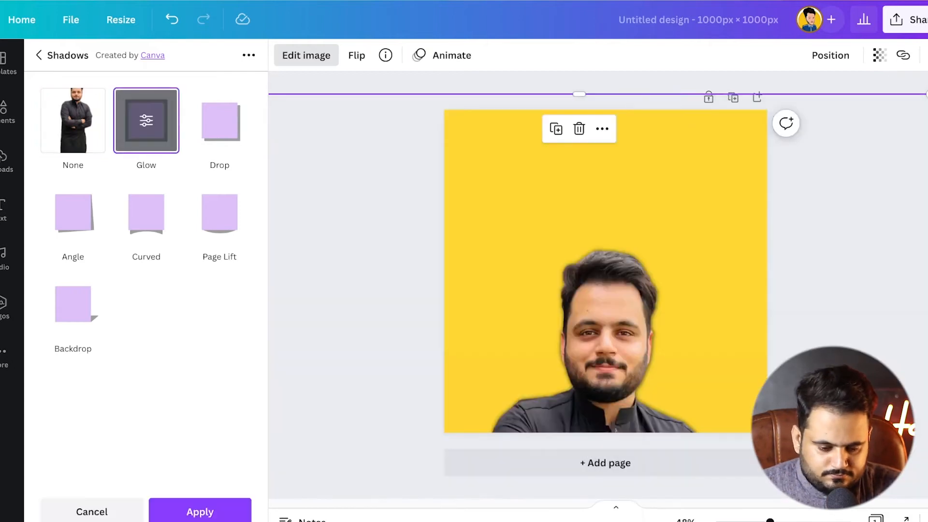
left_click(146, 121)
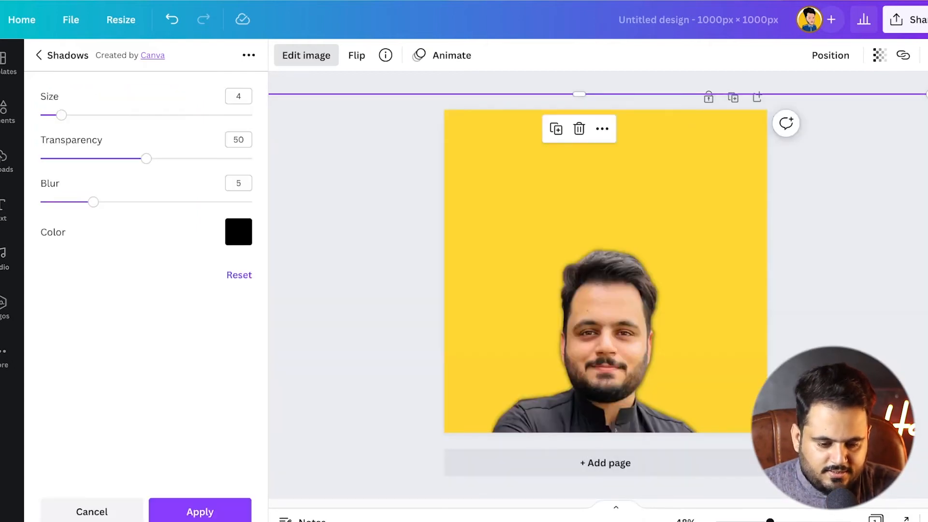
left_click(238, 231)
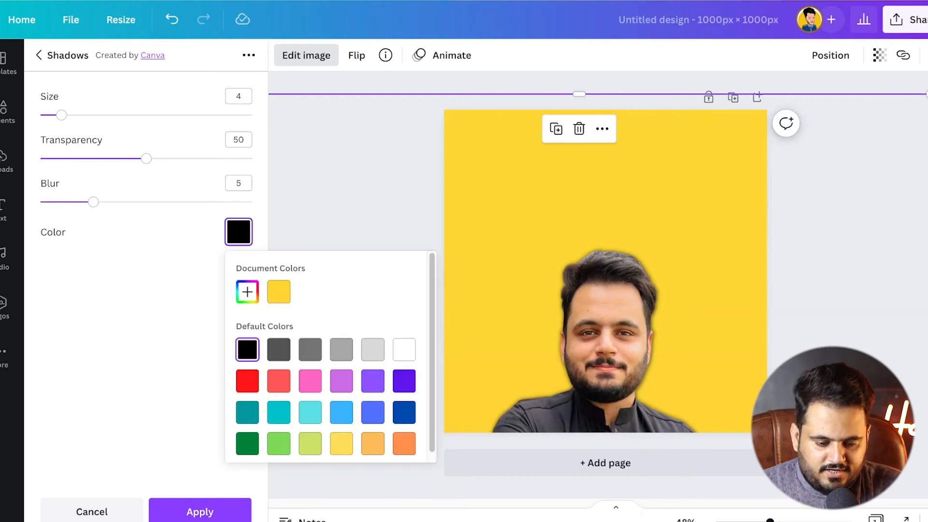
left_click(404, 349)
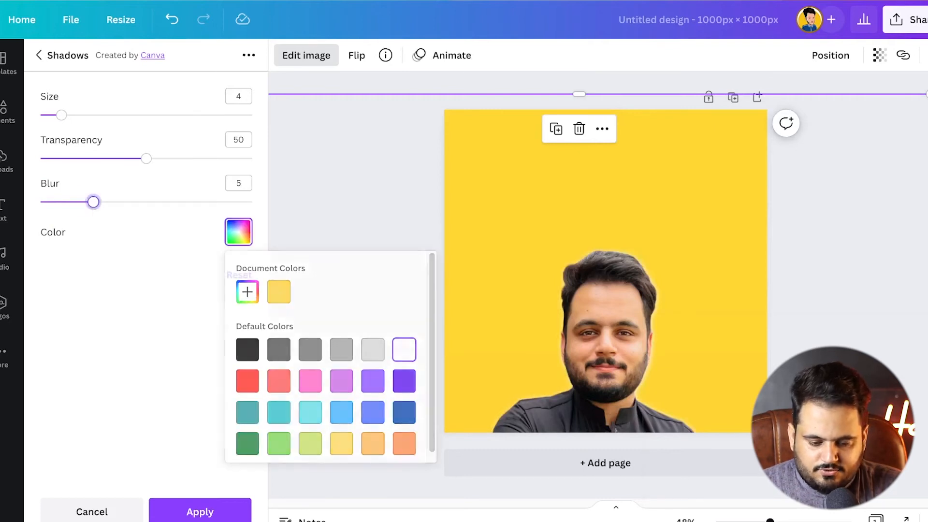
Turn the glow into a solid outline with blur 0, size 15 and transparency 100.
left_click_drag(93, 202, 40, 202)
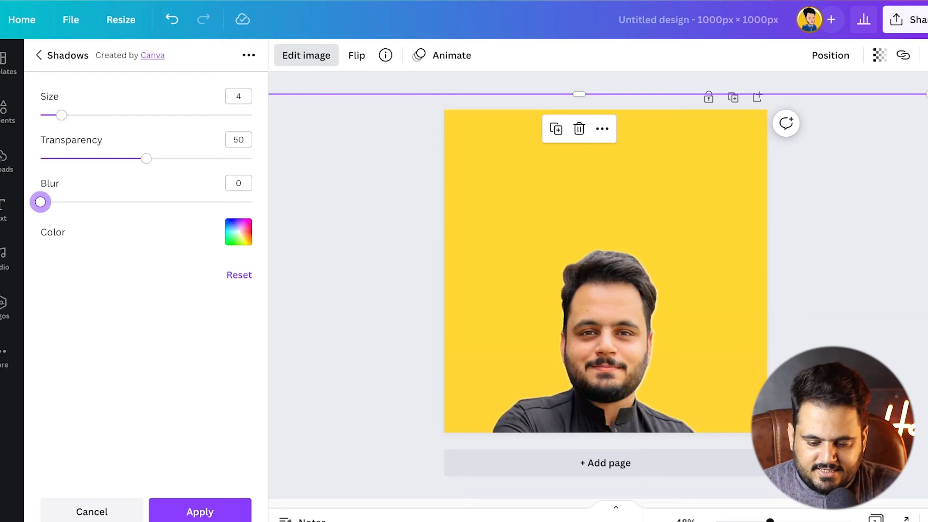
left_click_drag(62, 115, 119, 115)
left_click_drag(146, 158, 251, 158)
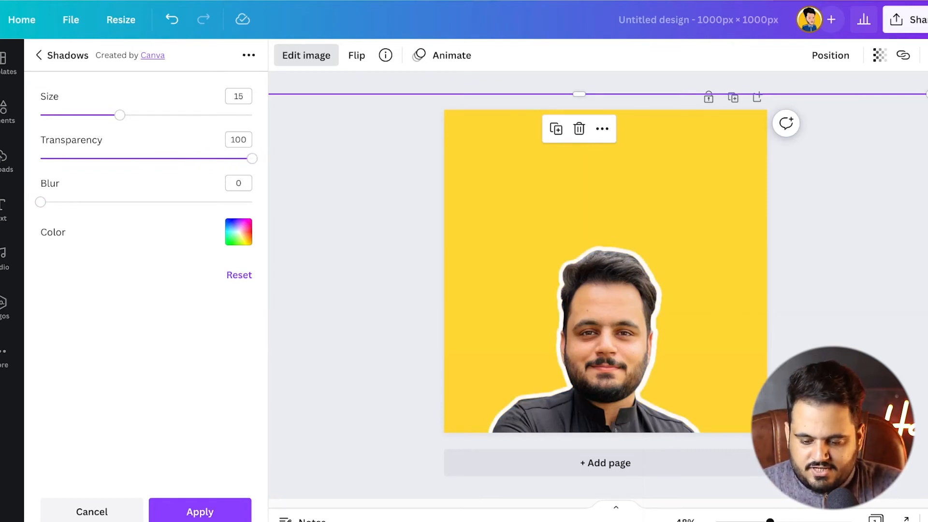
Enlarge the outlined portrait and reposition it so the head and shoulders fill the yellow page.
left_click_drag(579, 94, 593, 47)
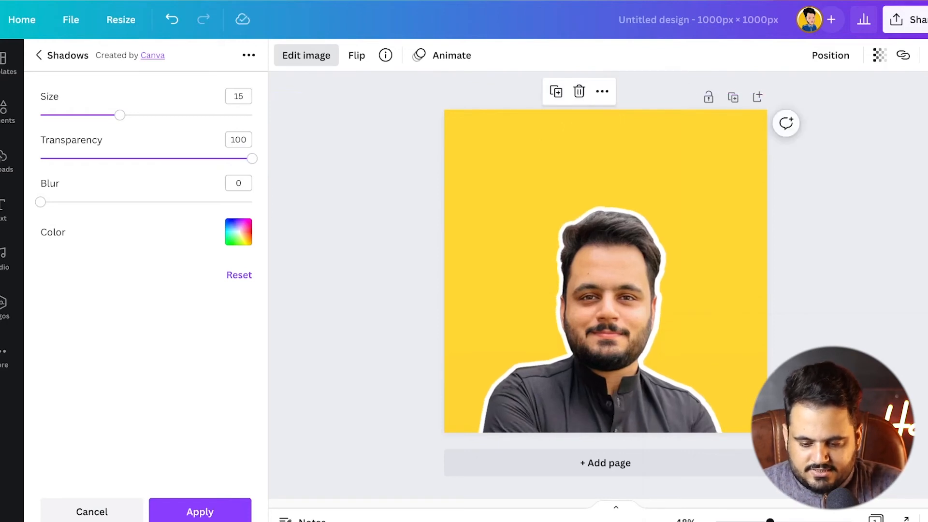
key("ctrl+minus")
left_click_drag(823, 132, 896, 57)
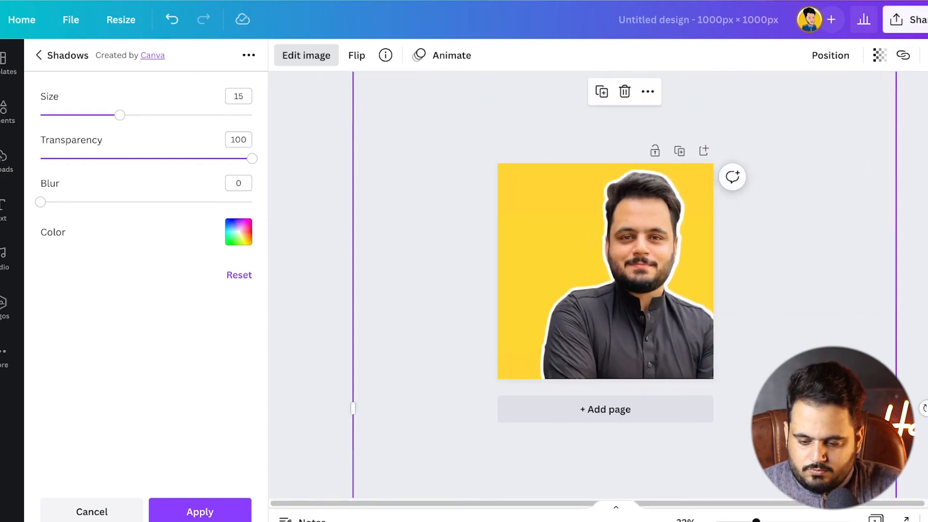
key("ctrl+minus")
key("ctrl+minus")
left_click_drag(758, 155, 836, 60)
left_click_drag(633, 271, 579, 366)
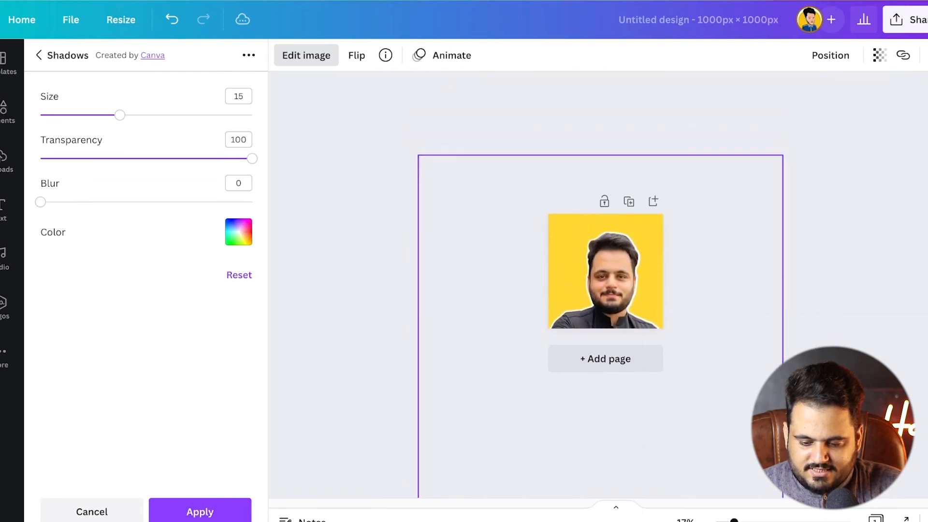
left_click_drag(782, 154, 794, 138)
Apply the shadow effect and shift the portrait slightly down to centre it on the page.
left_click(629, 105)
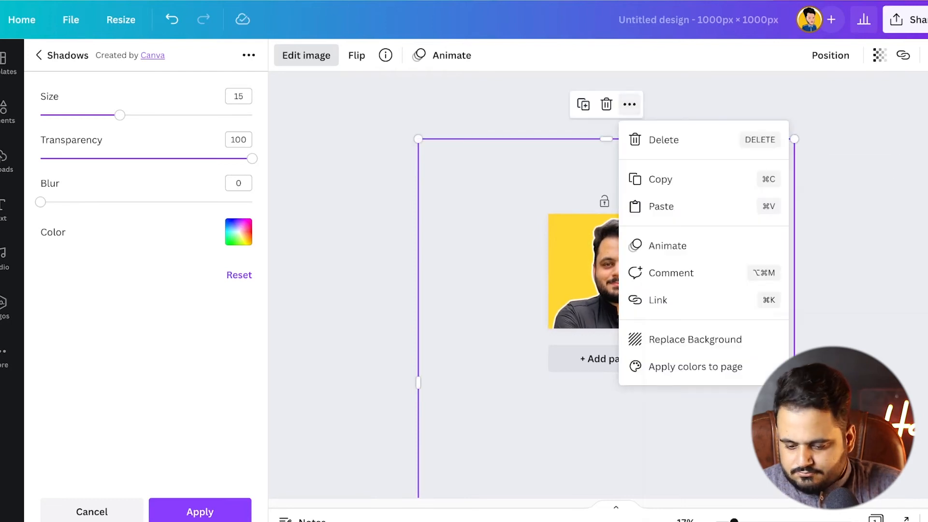
left_click(630, 105)
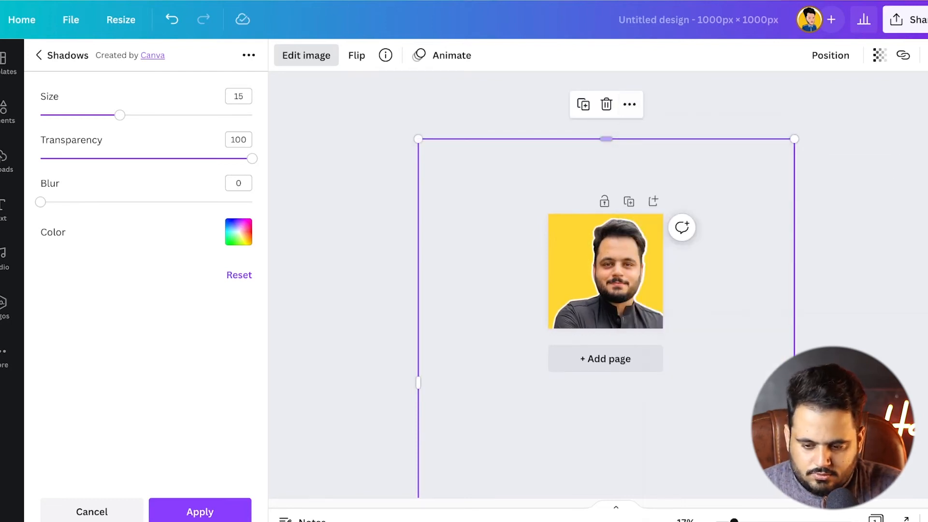
left_click(200, 511)
left_click_drag(617, 280, 611, 288)
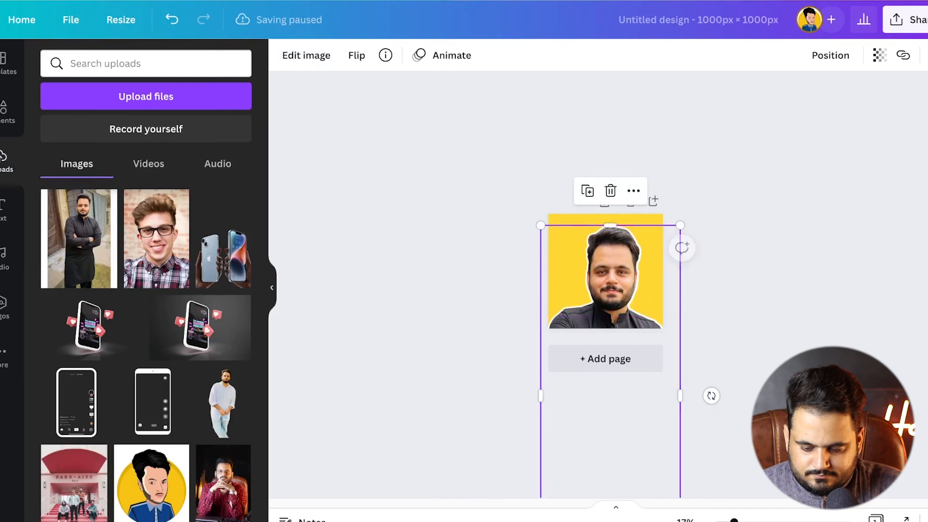
Rotate the portrait cut-out slightly counterclockwise and nudge it so the head and shoulders stay centred on the yellow page.
left_click_drag(711, 396, 710, 388)
left_click(713, 372)
left_click_drag(608, 289, 612, 289)
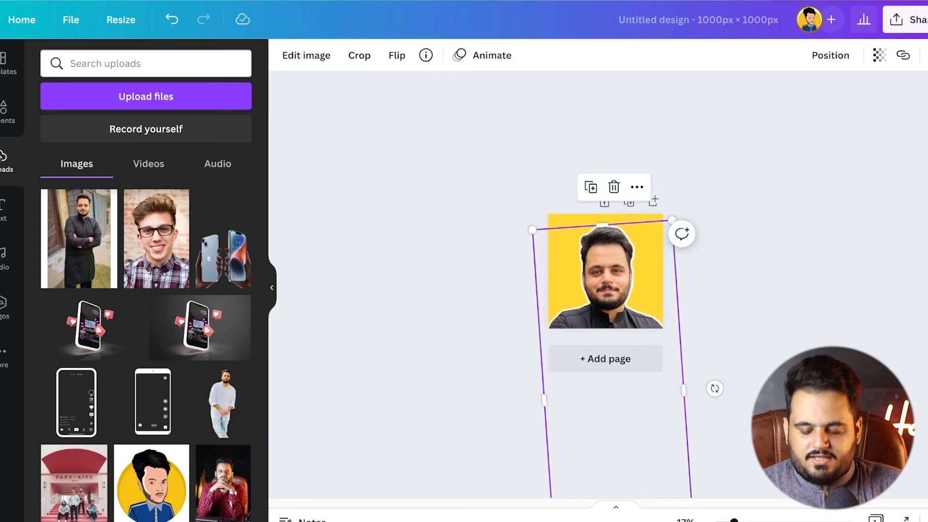
left_click(714, 371)
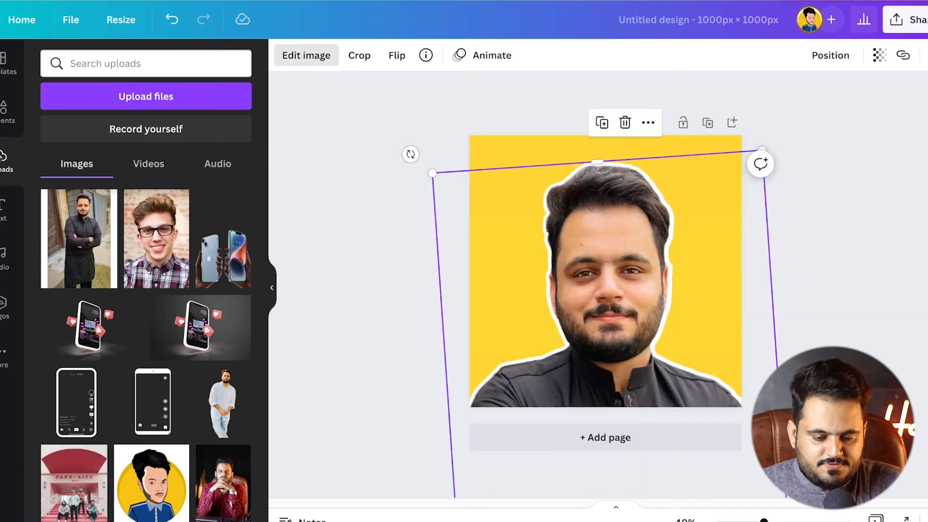
Apply the Greyscale filter to the portrait cut-out and deselect it.
left_click(306, 56)
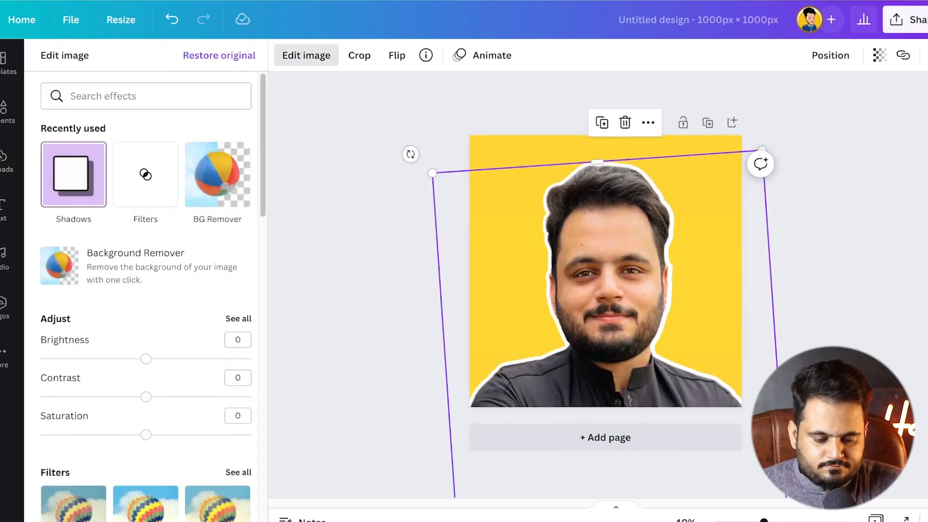
left_click(146, 174)
scroll(145, 290, "down", 5)
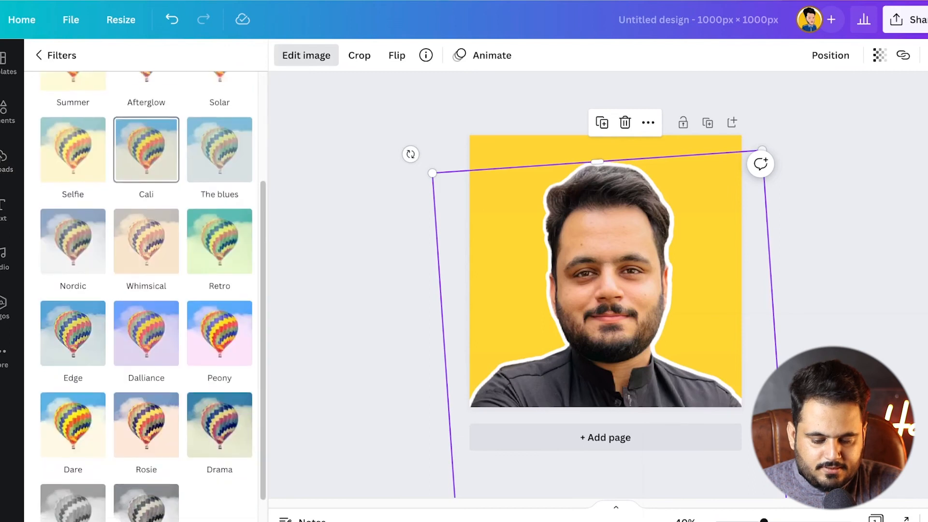
left_click(73, 468)
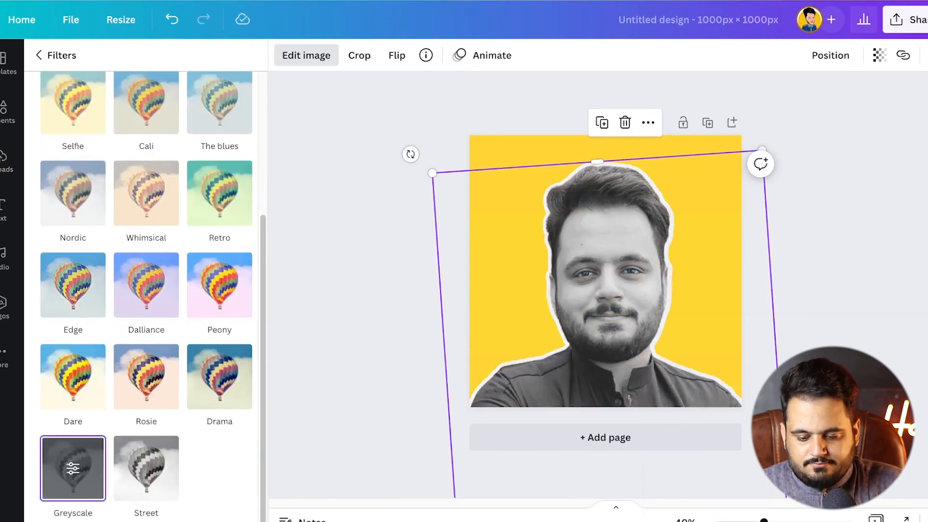
left_click(360, 290)
left_click(361, 290)
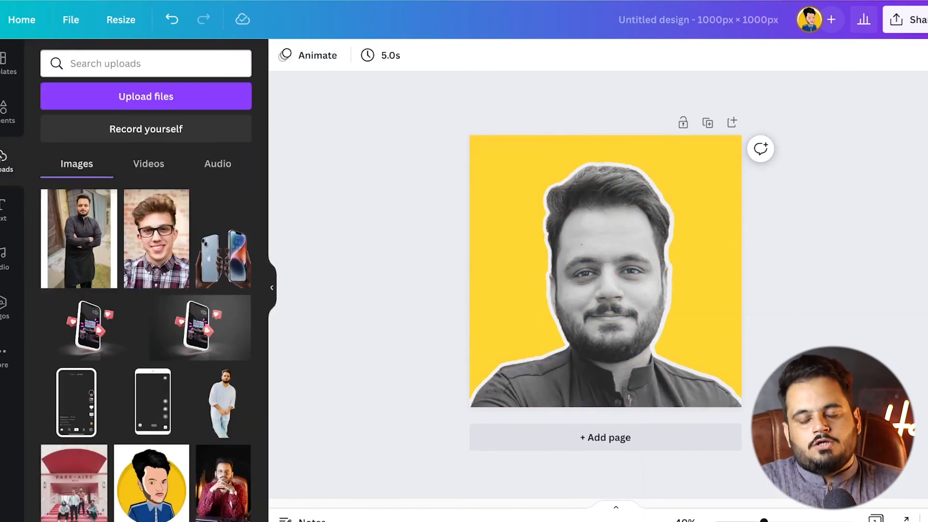